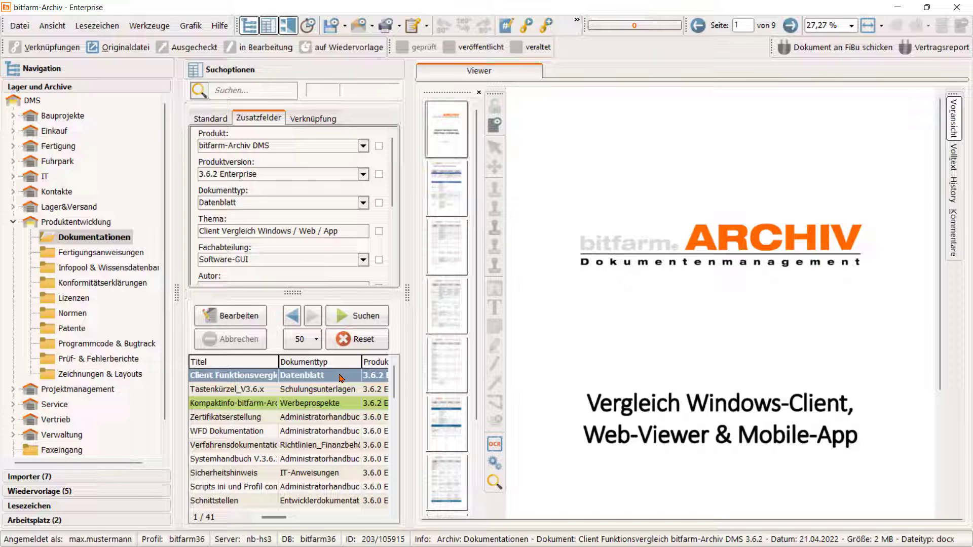
Preview the Tastenkürzel_V3.6.x shortcut list, then the Kompaktinfo-bitfarm-Archiv-DMS brochure
click(345, 394)
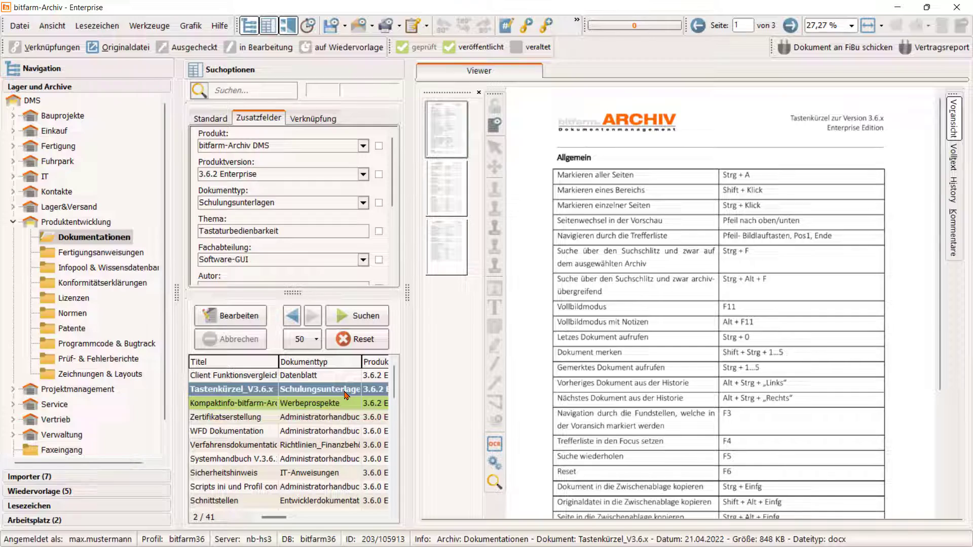
click(344, 408)
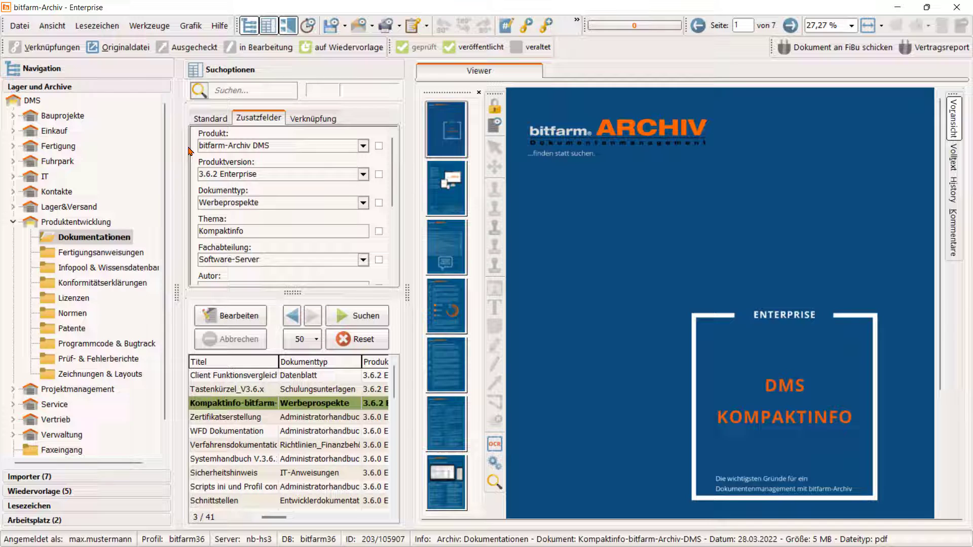
click(124, 49)
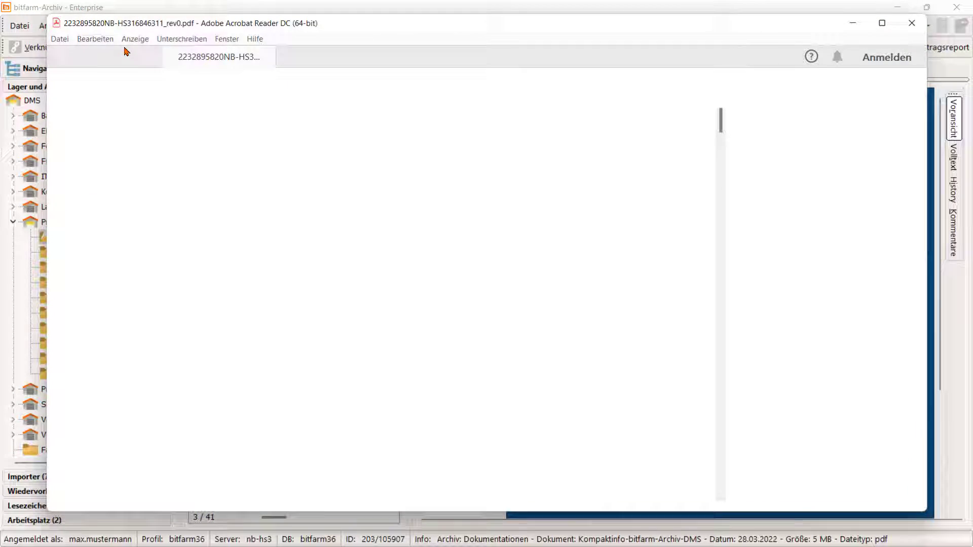
scroll(564, 278, down, 15)
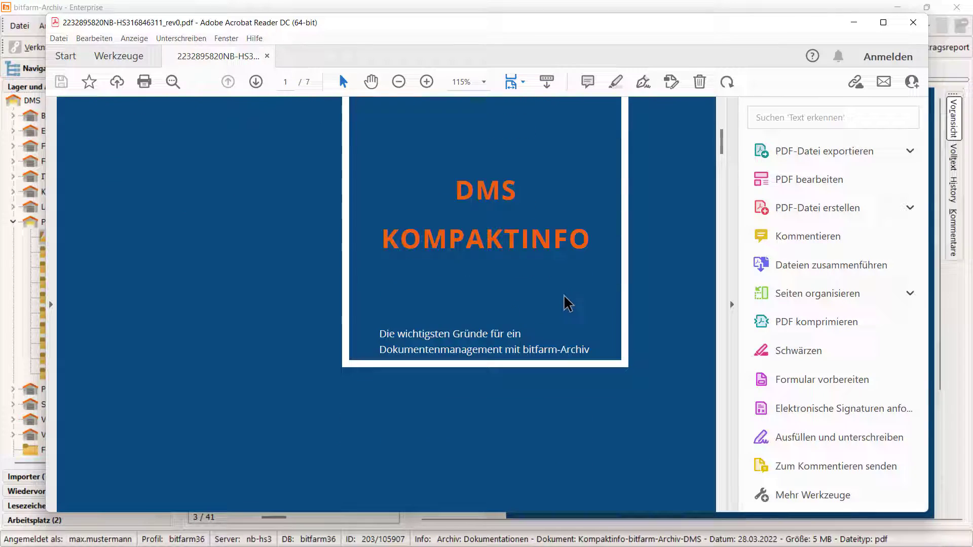
scroll(590, 329, down, 3)
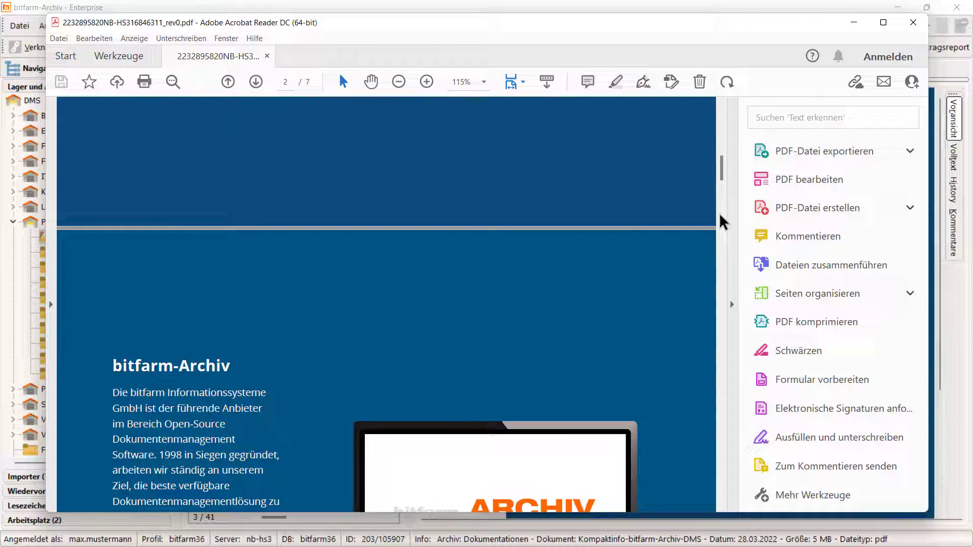
click(912, 22)
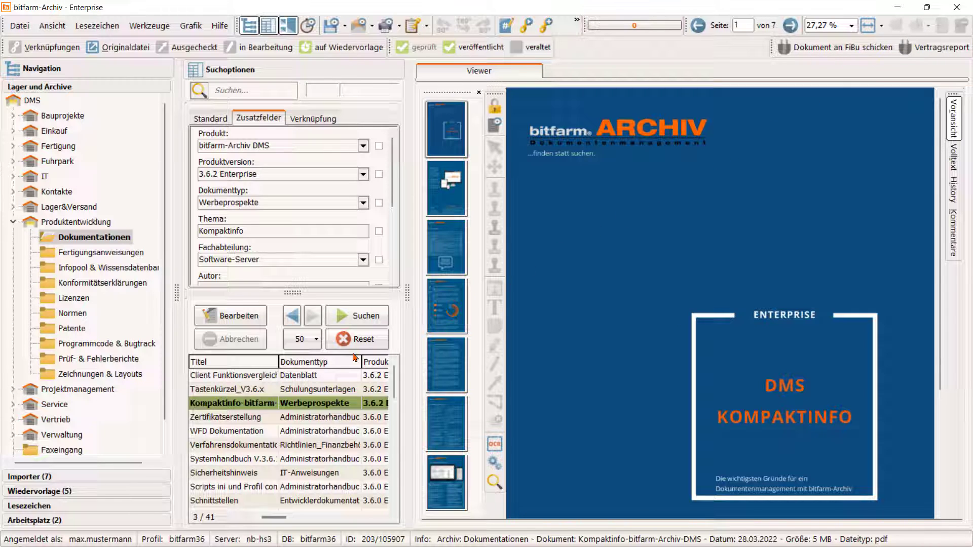
Check out the Client Funktionsvergleich datasheet and list all checked-out documents
click(328, 376)
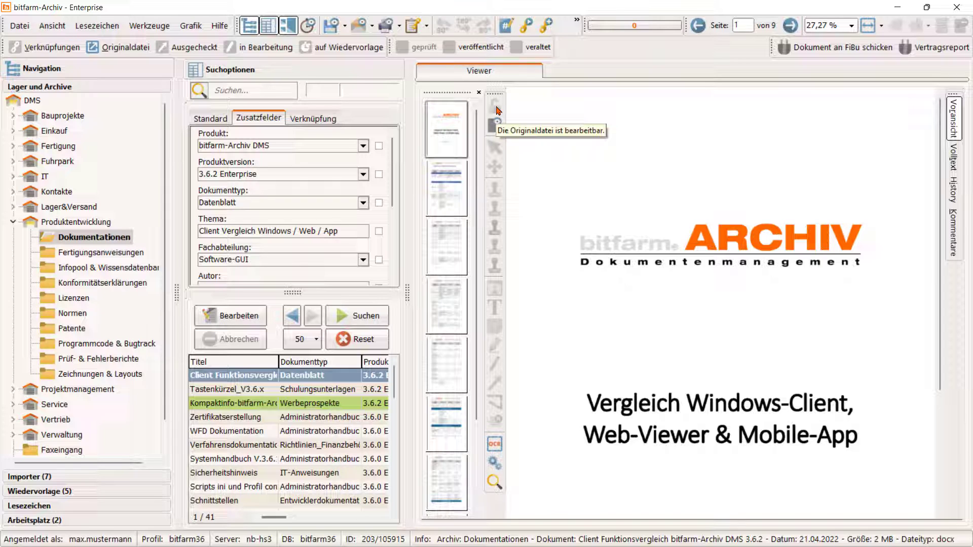
click(192, 51)
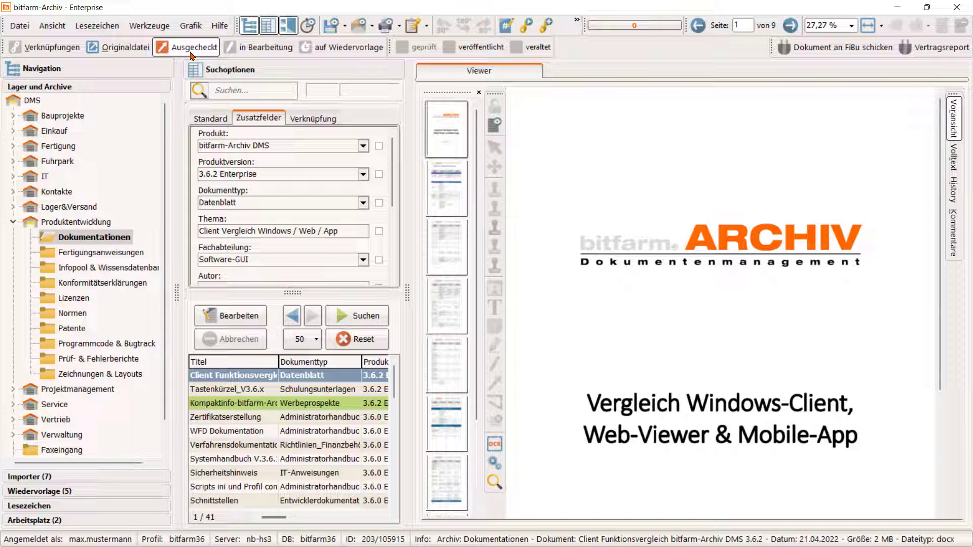
click(109, 31)
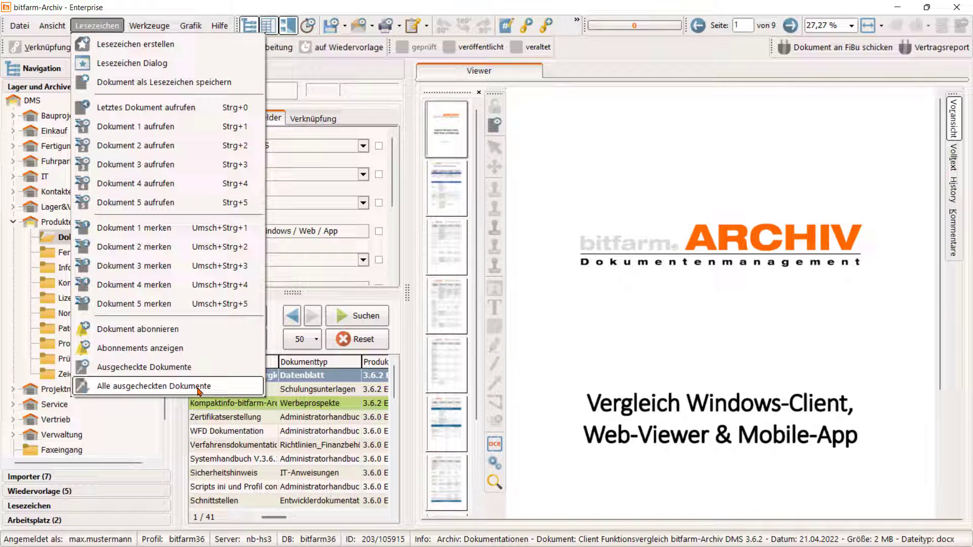
click(248, 79)
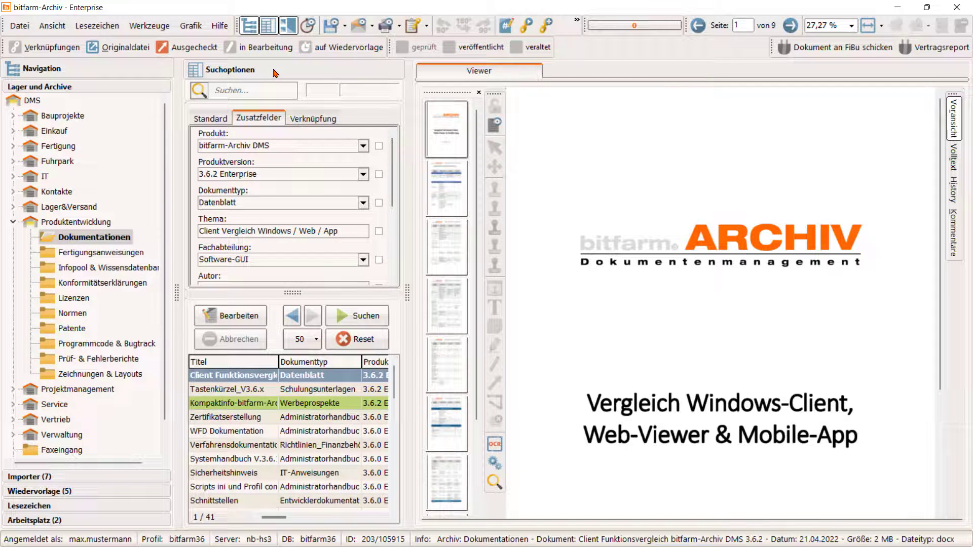
In Word, replace Nein with Smartphone-Kamera in the Mobile-App cell and save on closing
click(137, 51)
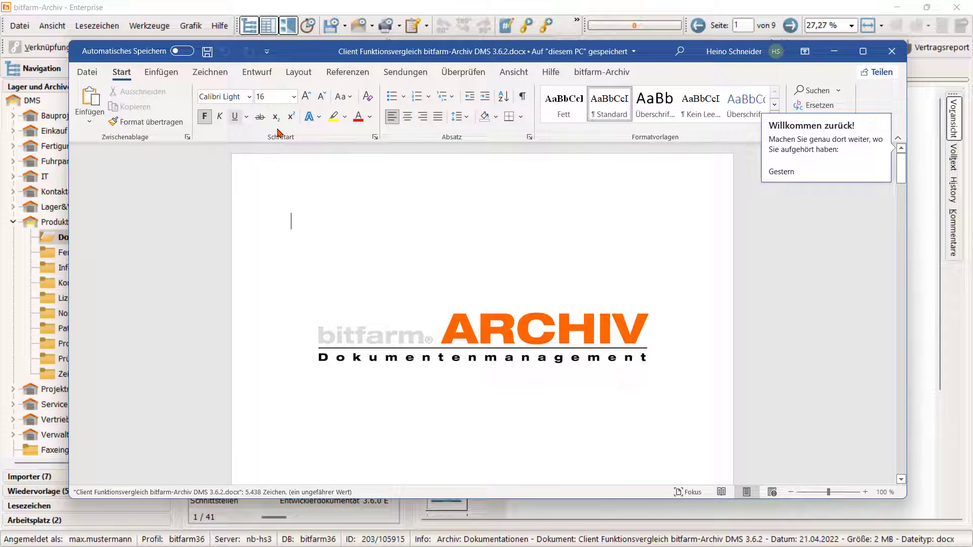
scroll(605, 369, down, 10)
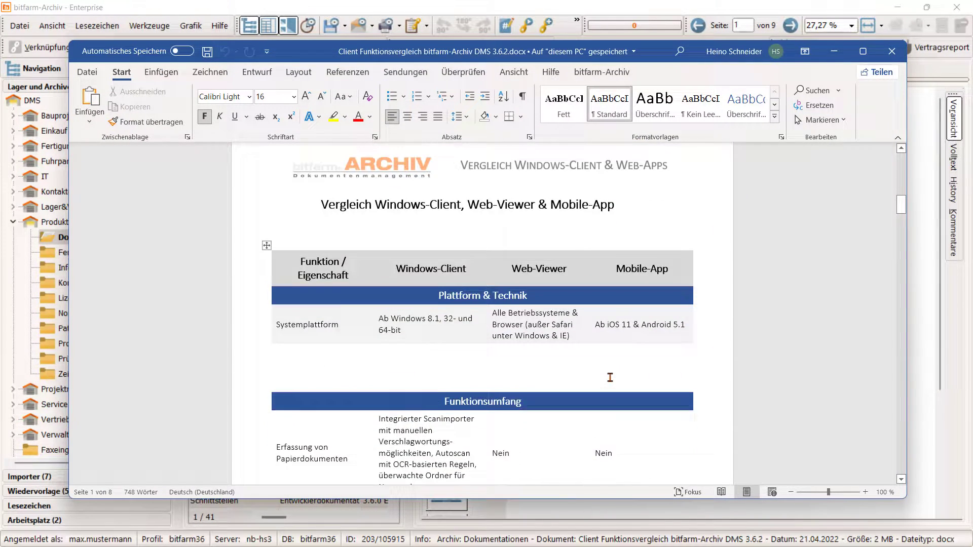
double_click(605, 380)
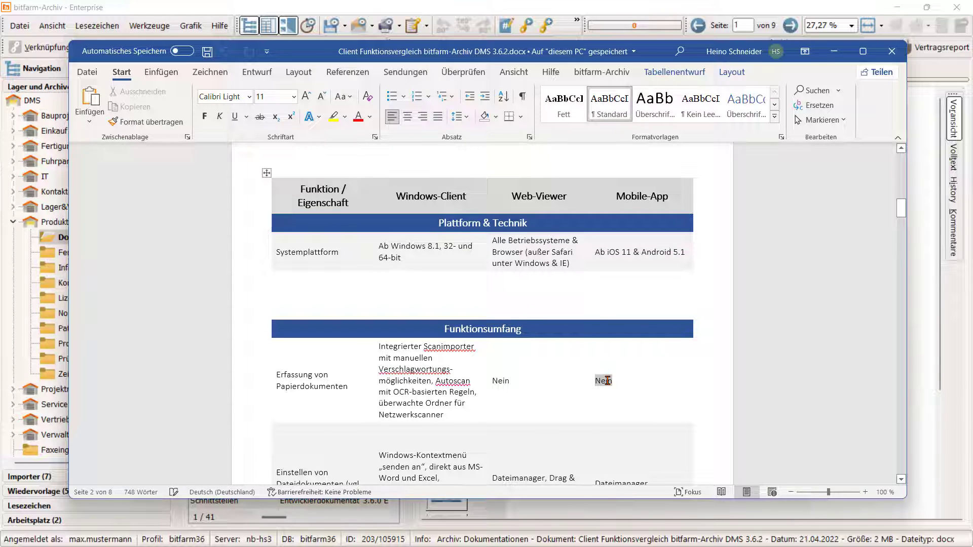
text(Smart)
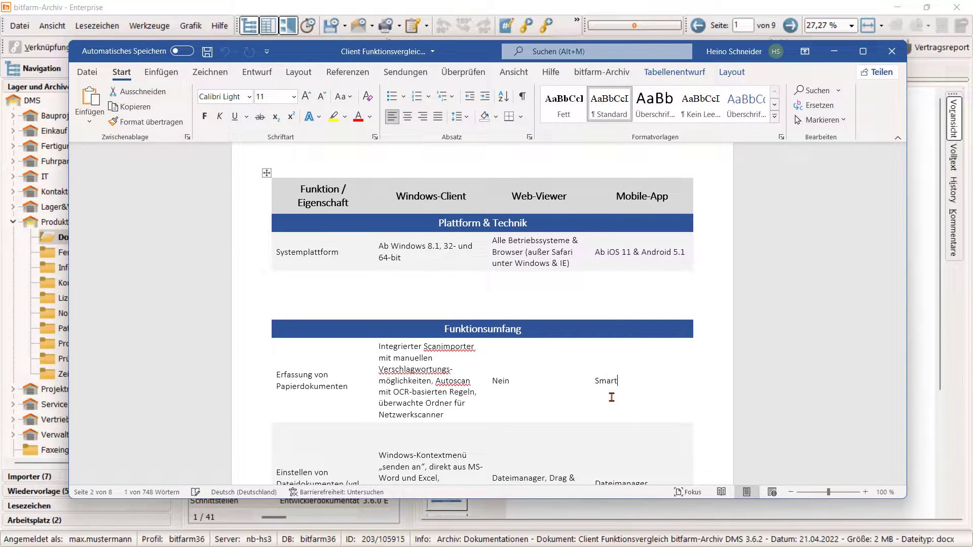
text(phone-Kamera)
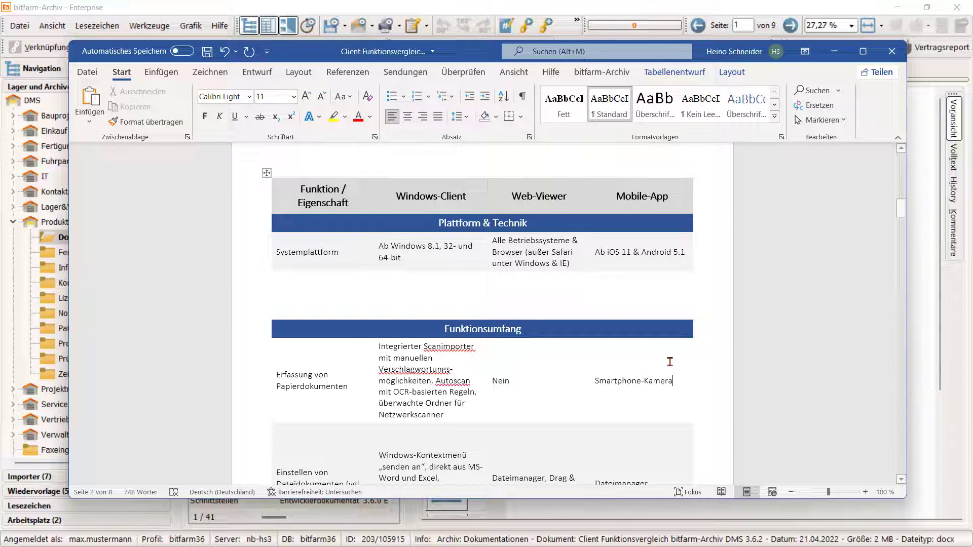
click(892, 51)
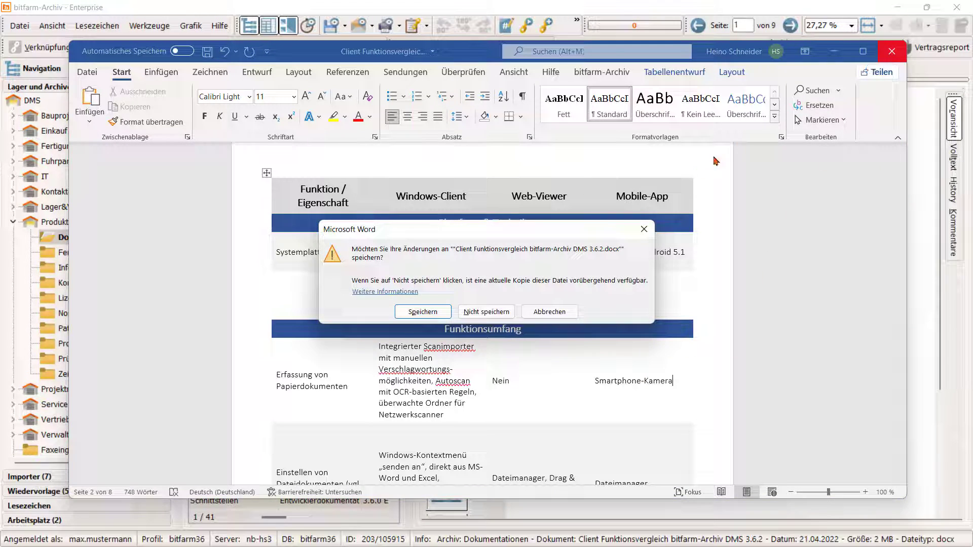
click(423, 317)
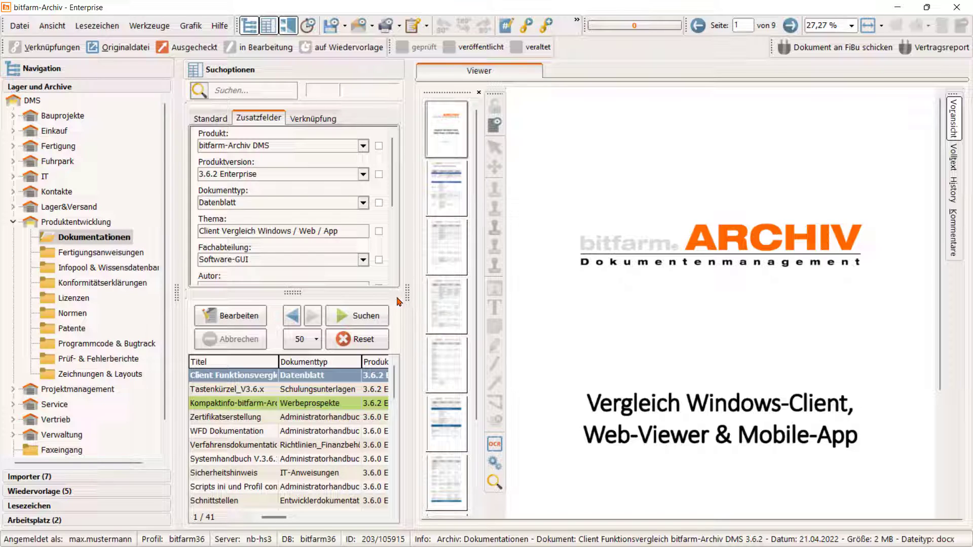
Check in the datasheet with version note 'Scanfunktion bei App angepasst' and show its Versionen list
click(198, 48)
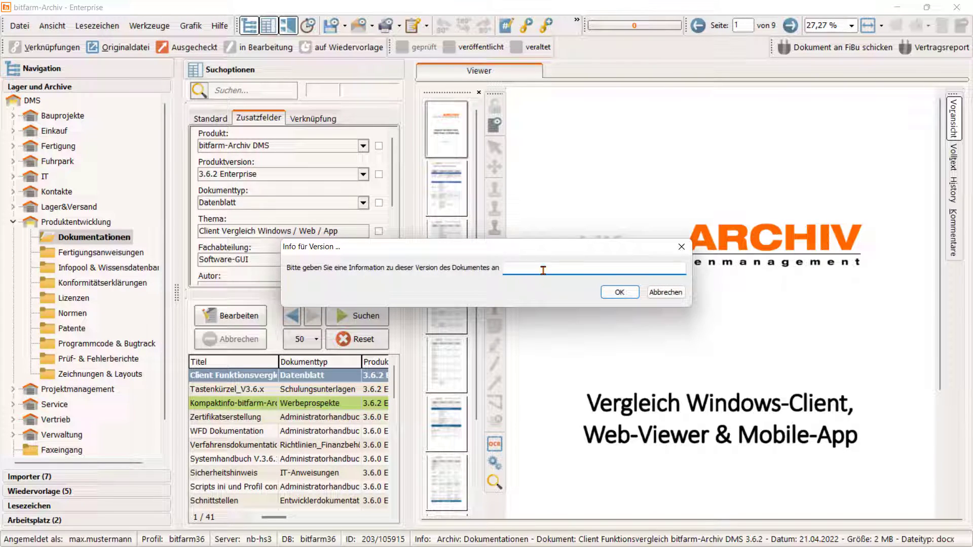
text(Scanfunktion bei App angepasst)
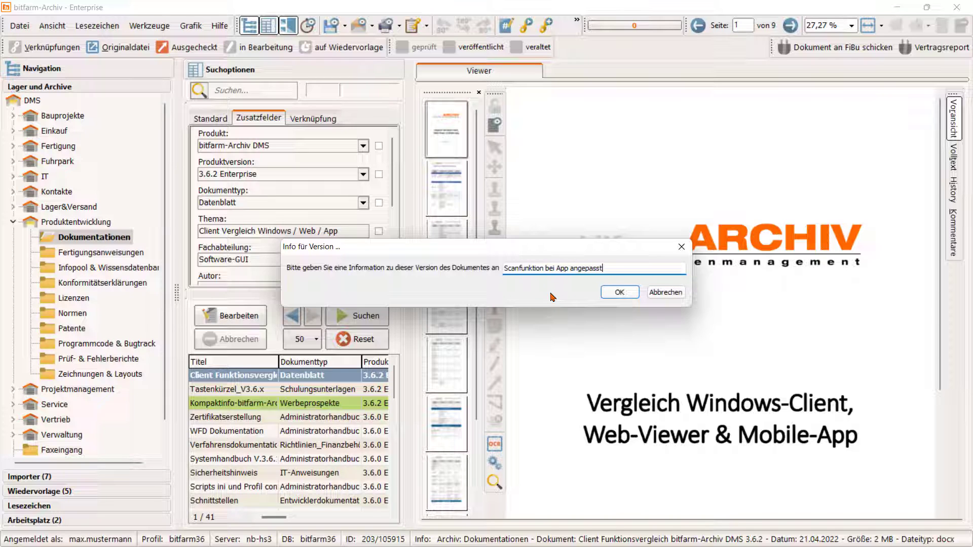
click(619, 292)
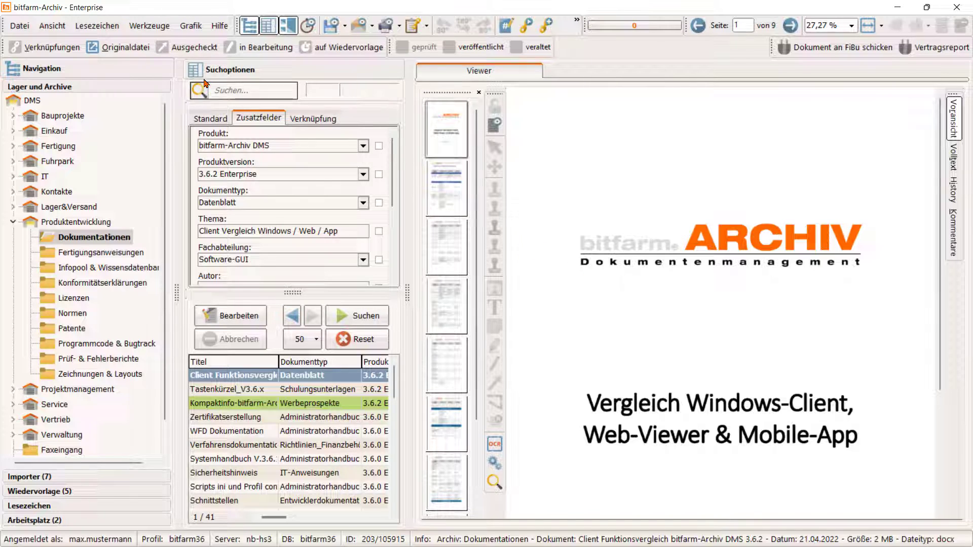
click(135, 53)
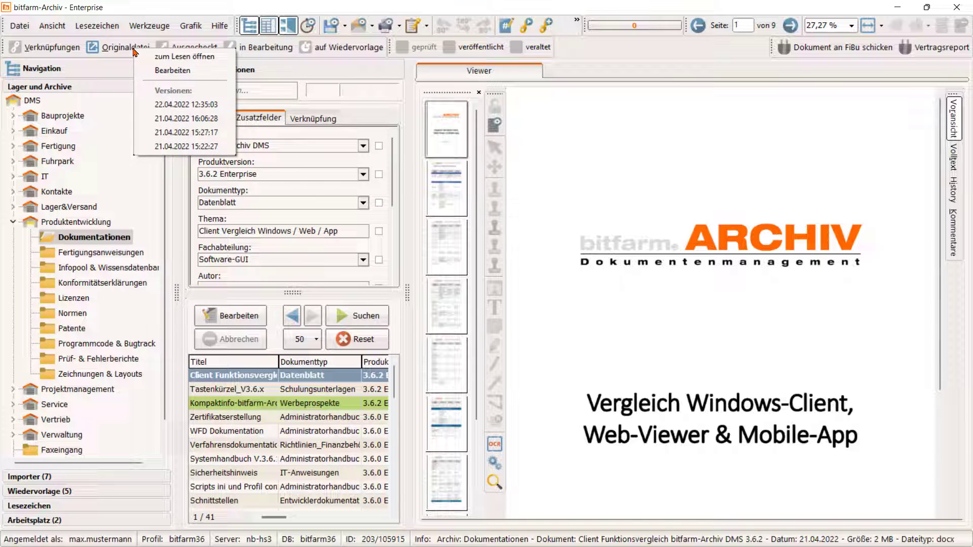
mouse_move(205, 108)
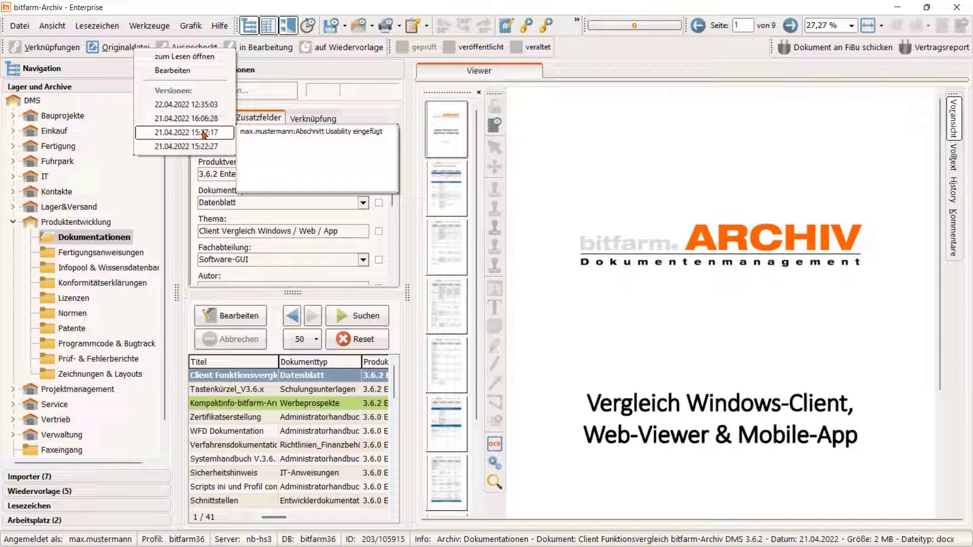
Open the 21.04.2022 version in Word, send it back via Archivieren, and close Word
click(204, 132)
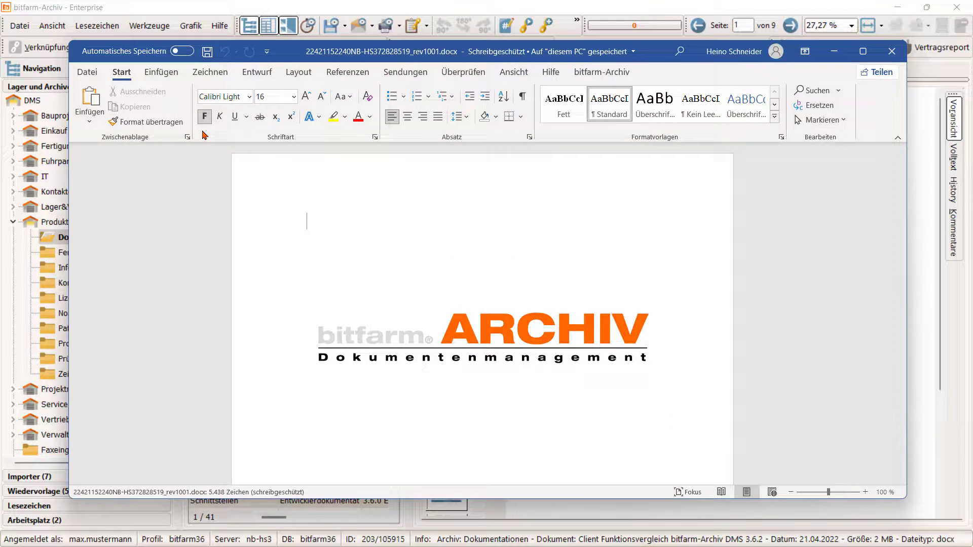
scroll(527, 294, down, 10)
scroll(562, 308, down, 5)
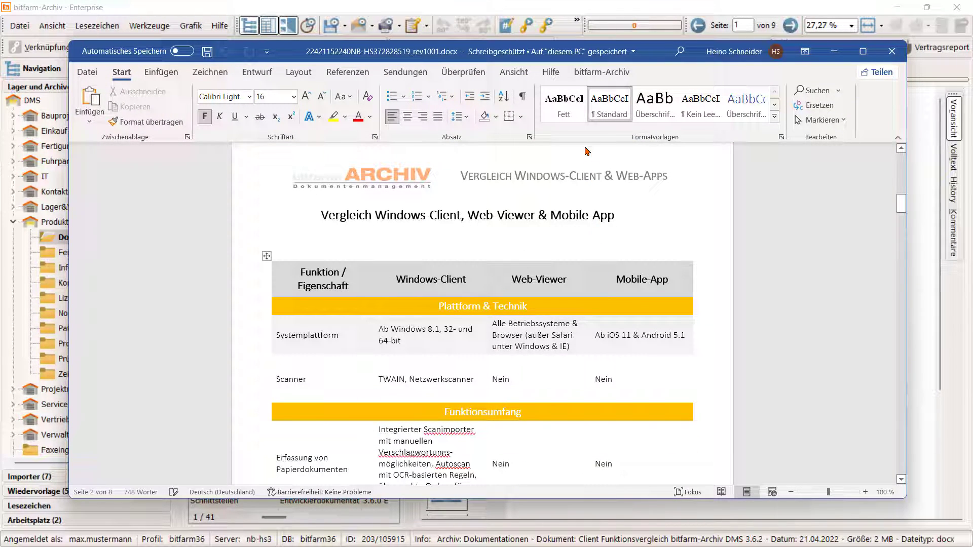
click(602, 72)
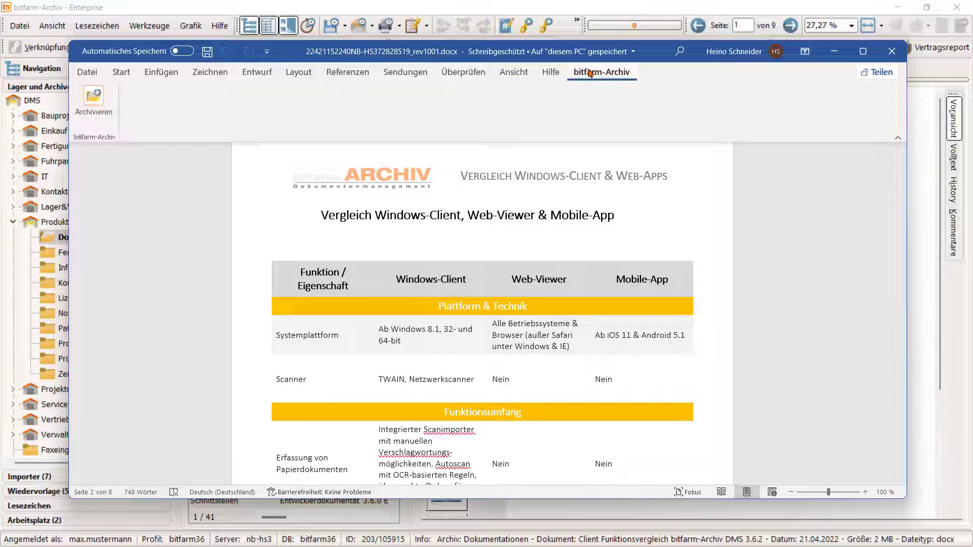
click(95, 114)
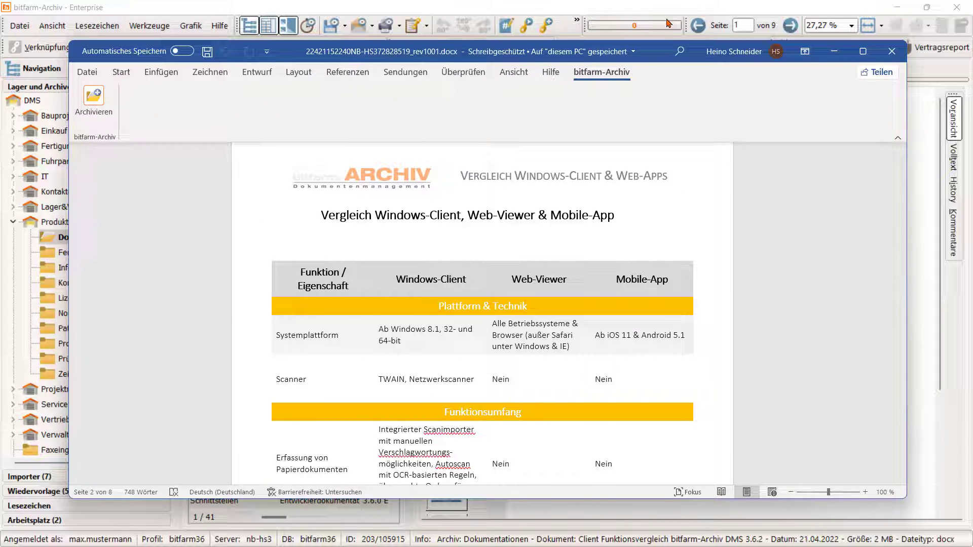
click(893, 58)
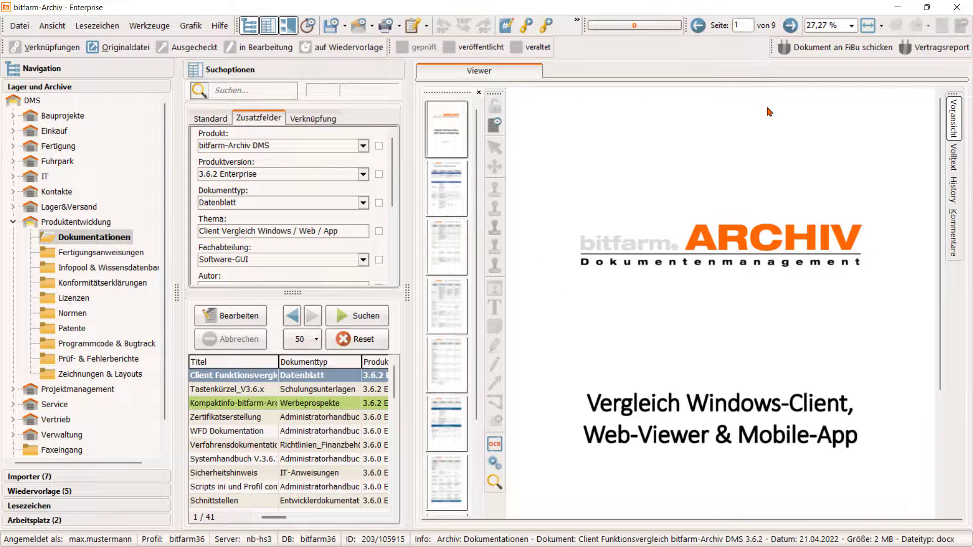
Store the datasheet revision-safe via Werkzeuge > Revisionssicher ablegen, confirming with Ja
key(F2)
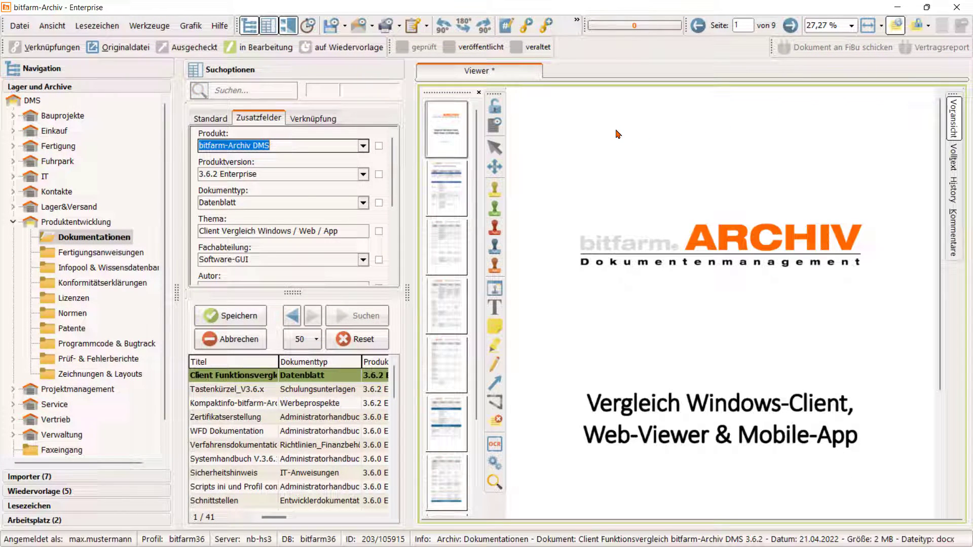
click(149, 28)
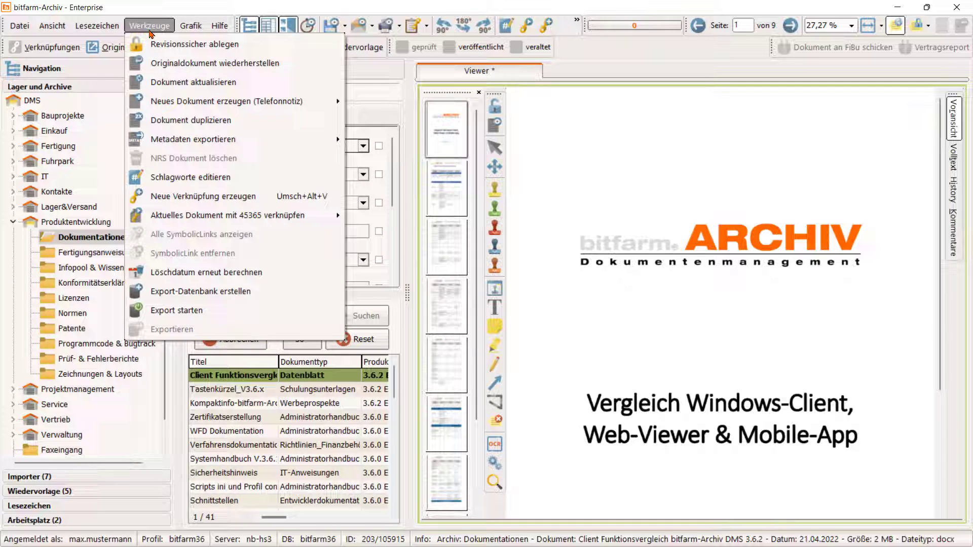
click(245, 47)
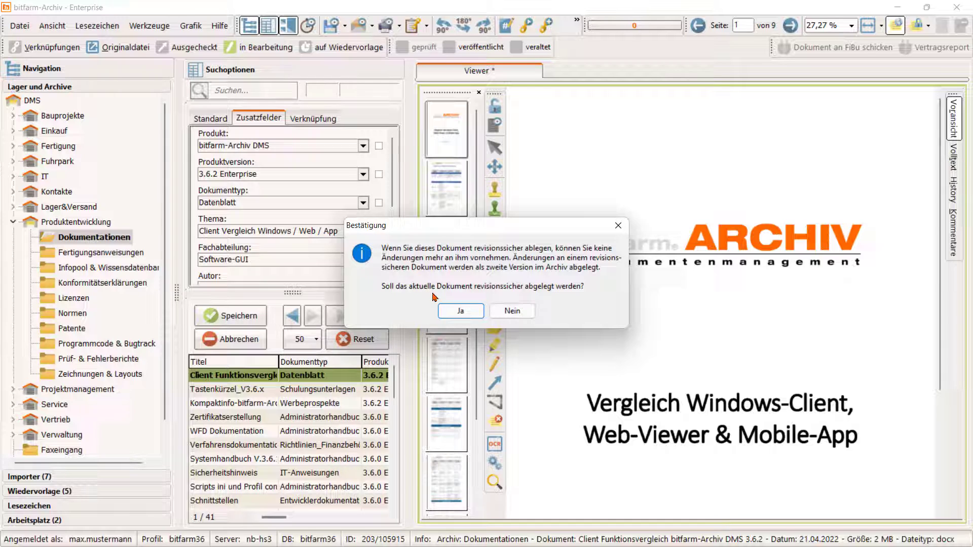
click(458, 310)
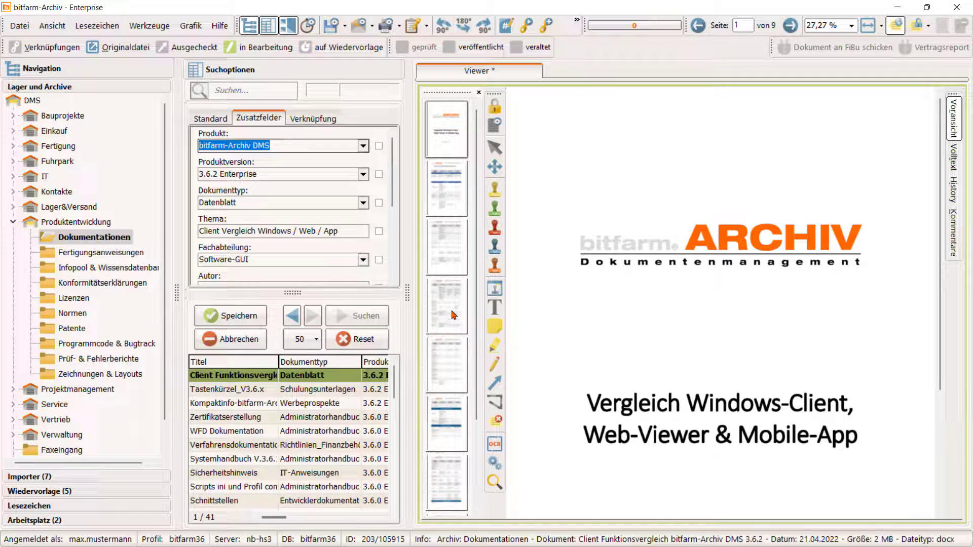
mouse_move(494, 113)
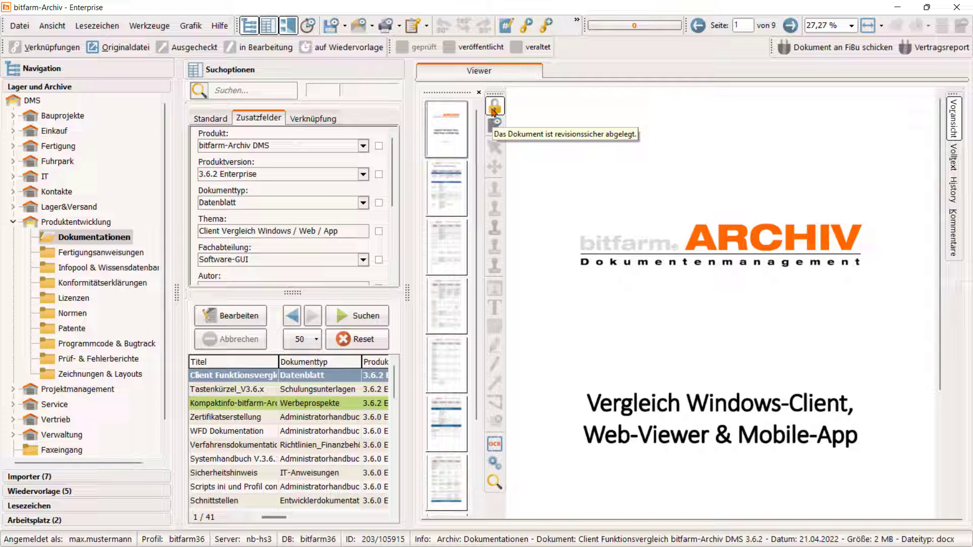
Send the datasheet's original file by e-mail via E-Mail mit Vorschau versenden > Originaldatei versenden
right_click(596, 193)
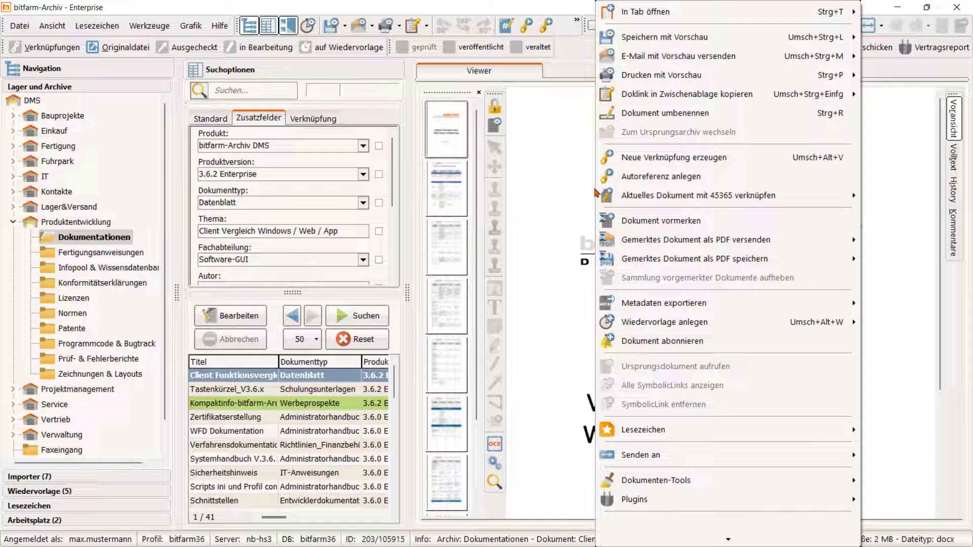
mouse_move(700, 40)
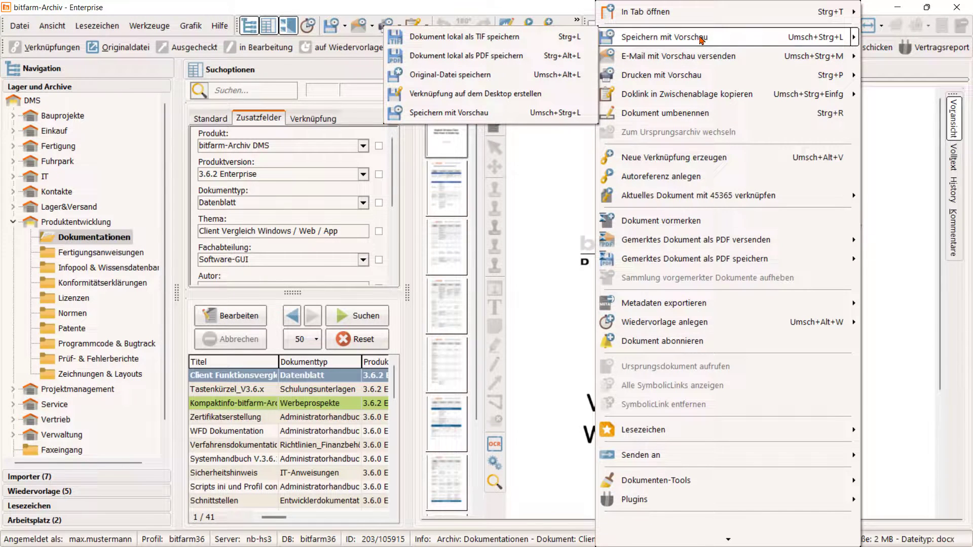
mouse_move(696, 57)
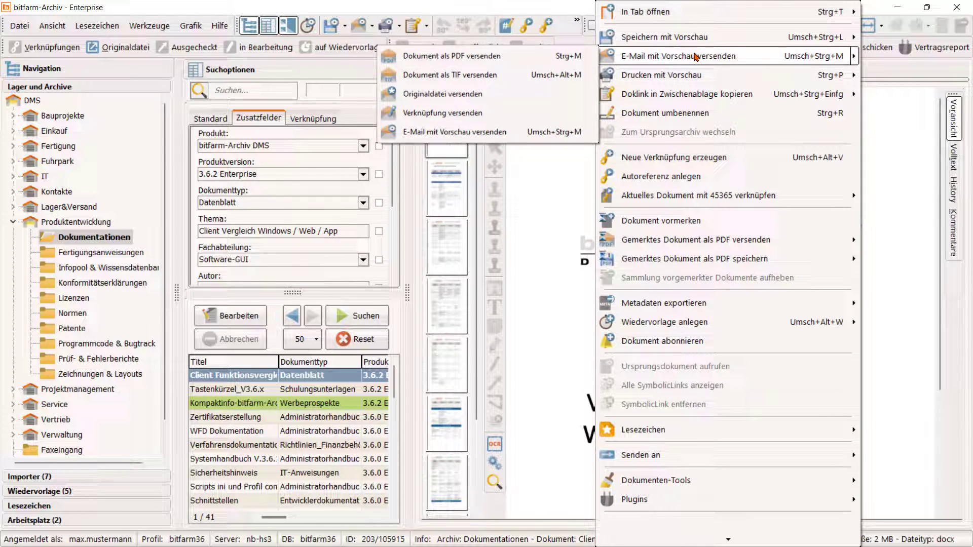
click(507, 100)
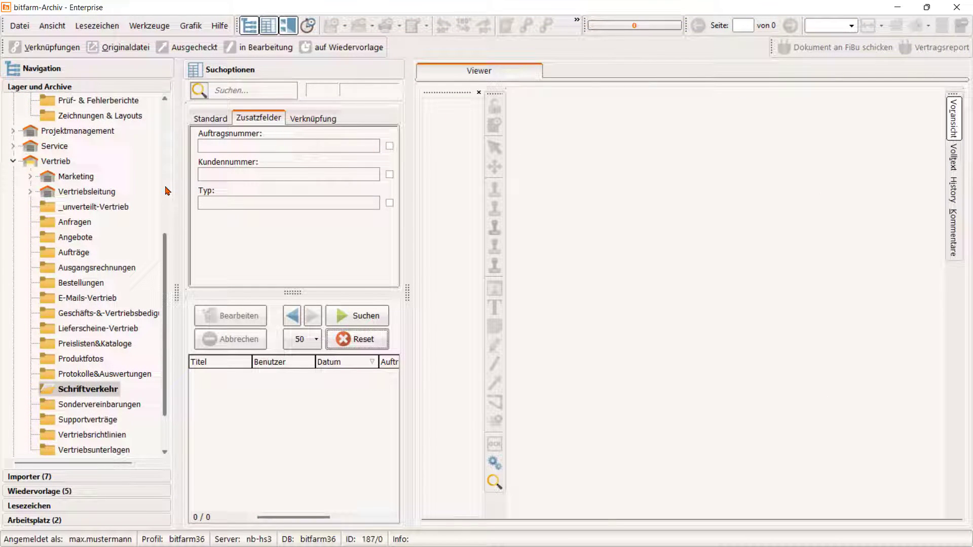
Create a Telefonnotiz from its template via Werkzeuge > Neues Dokument erzeugen
click(152, 29)
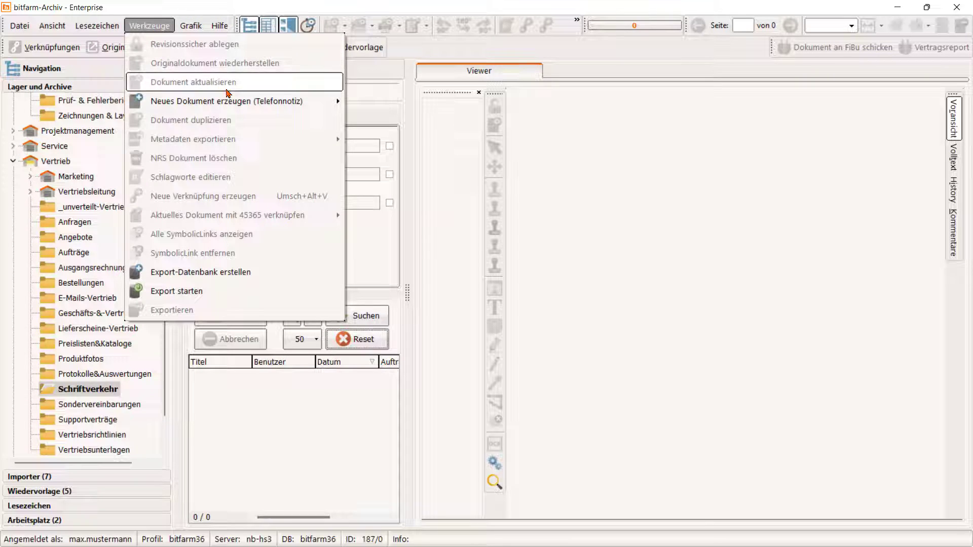
mouse_move(249, 104)
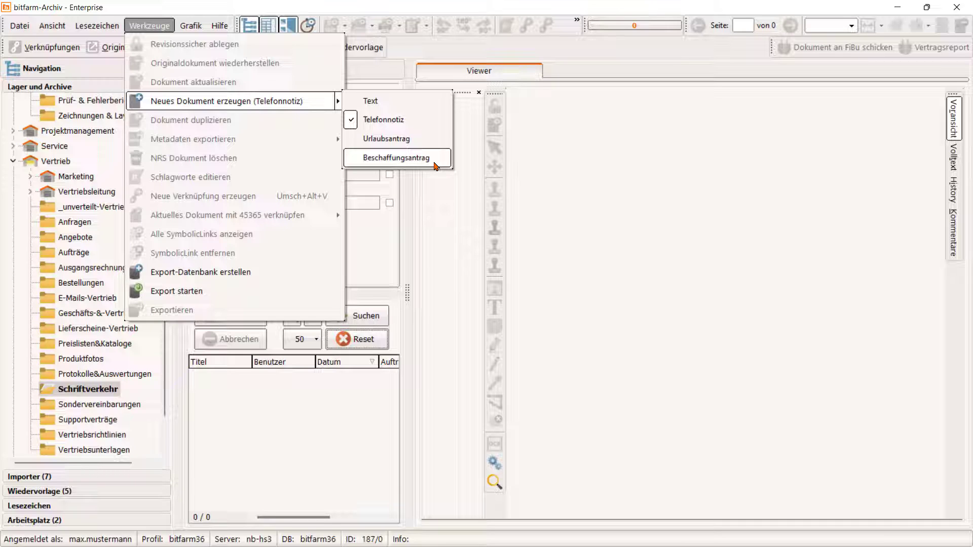
click(393, 127)
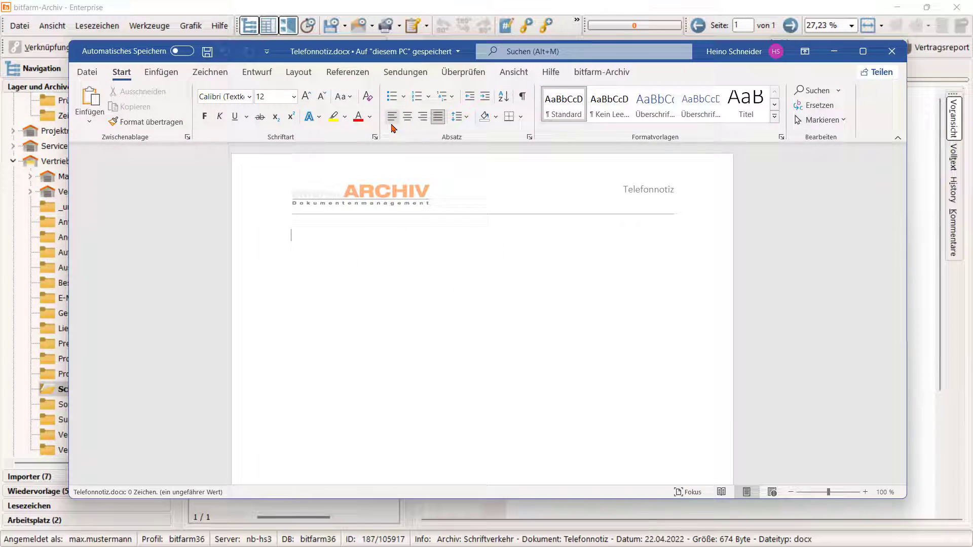
Write the note about the caller's technology partnership request and save it when closing Word
text(Anruf Herr Sc)
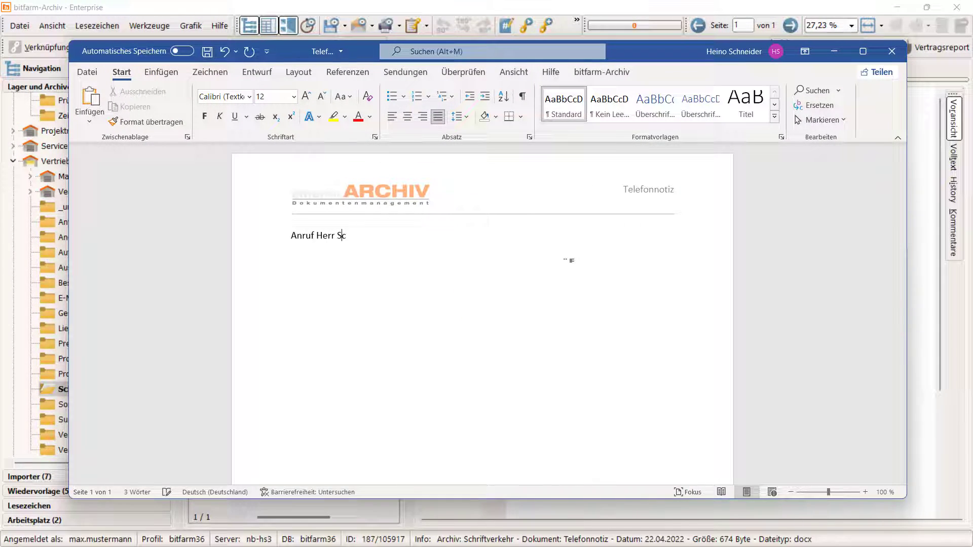
text(hmidt Fa. XYZ. Er fragt nach einer Technologiepartnerschaft)
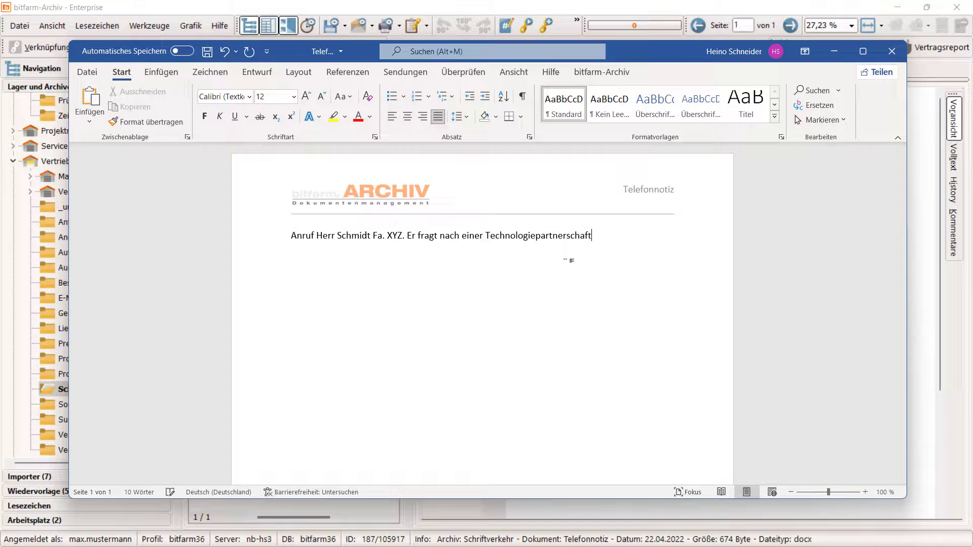
text(. Sein Unternehmen ist führend im Bereich Finanzbuchhaltu)
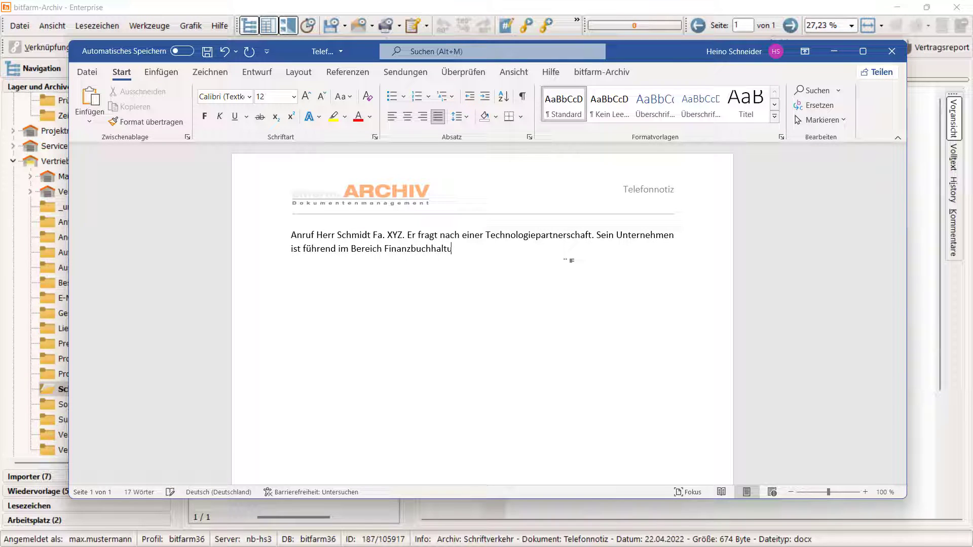
text(ng mit Fokus auf Kostenstellen/Kostenträgerrechnung bei komplexen Bauprojekten.)
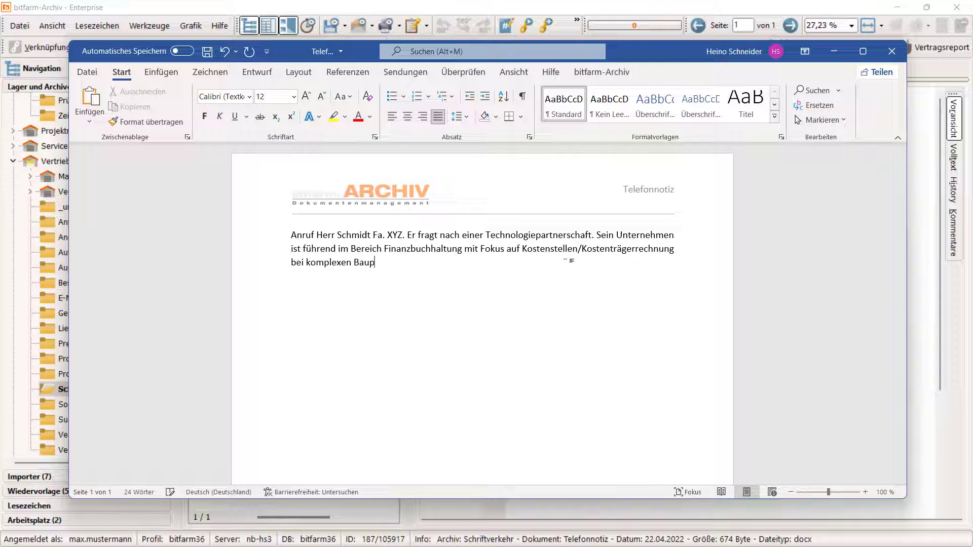
click(891, 51)
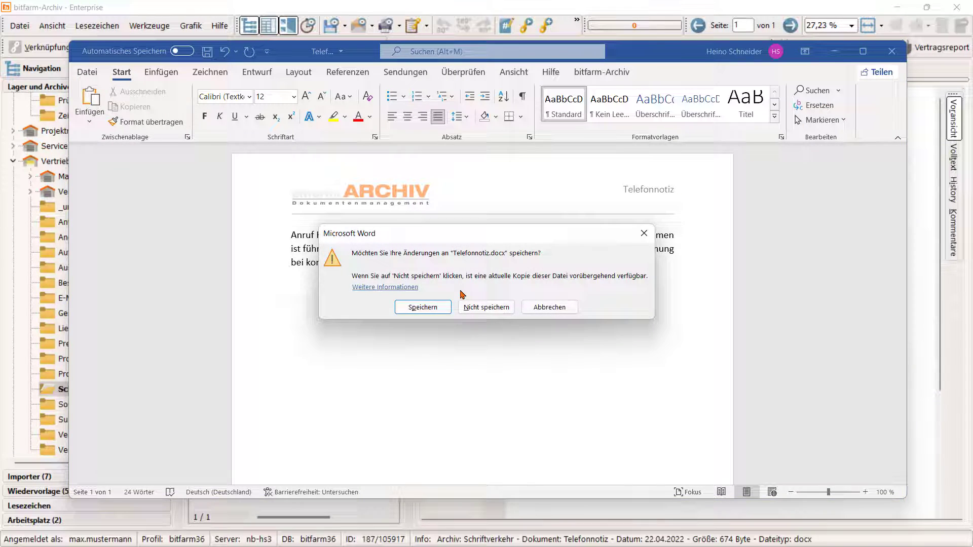
click(424, 306)
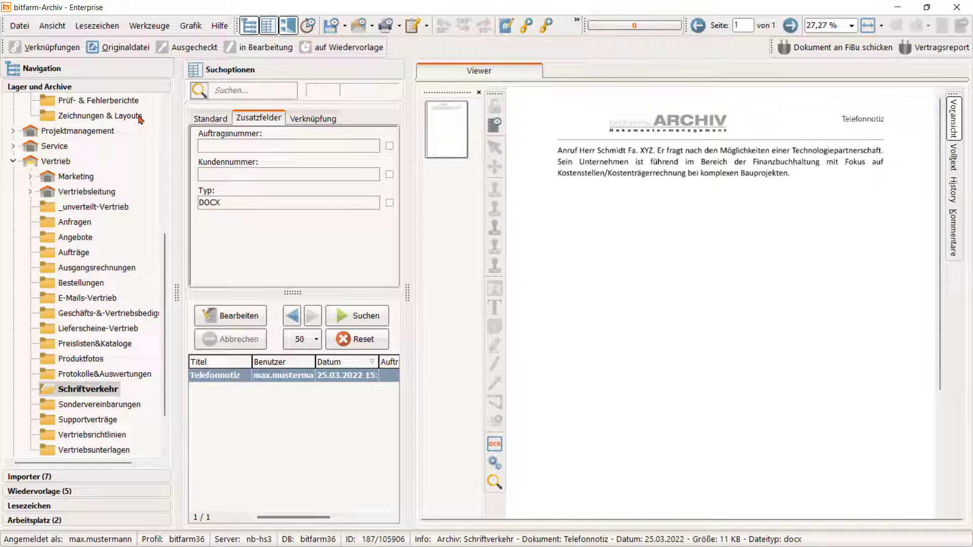
Open the Optionen und Einstellungen dialog from the Datei menu
click(22, 29)
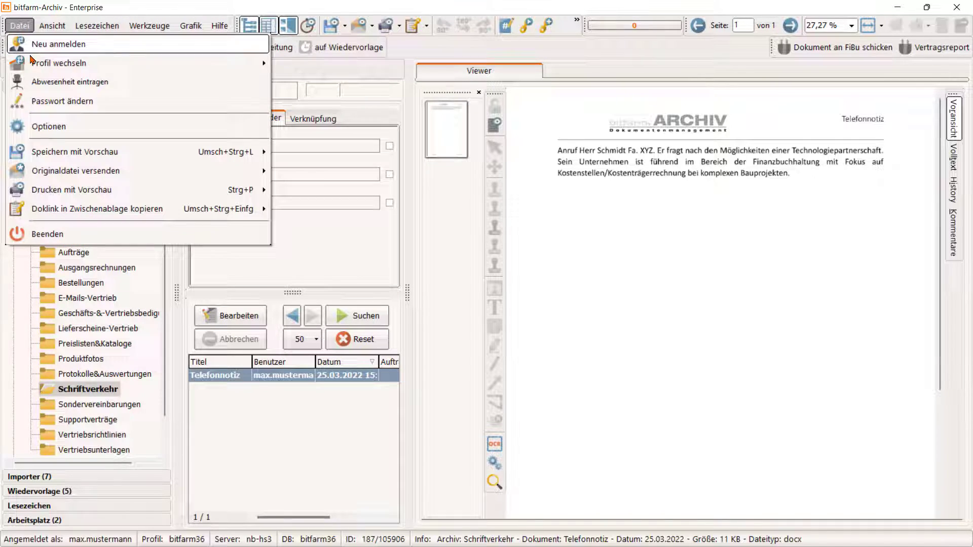
click(91, 125)
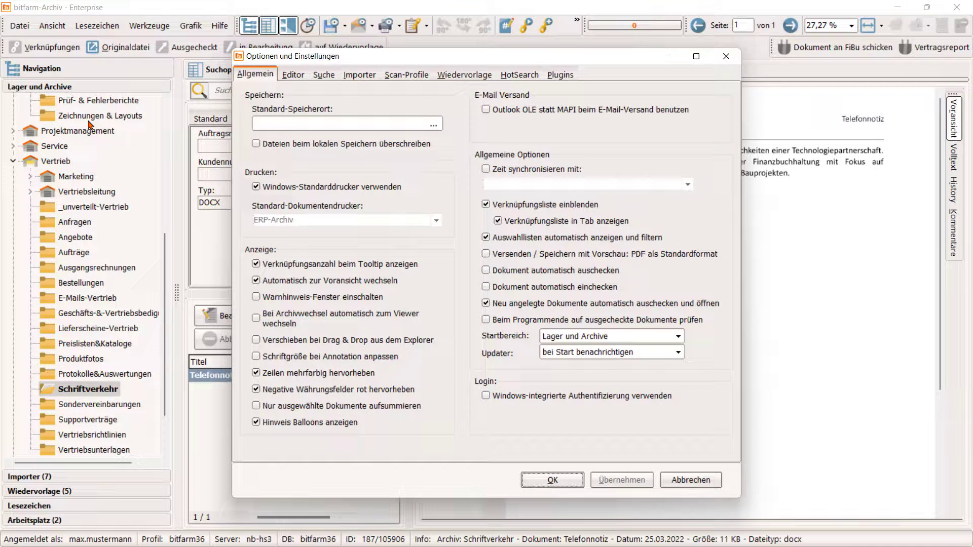